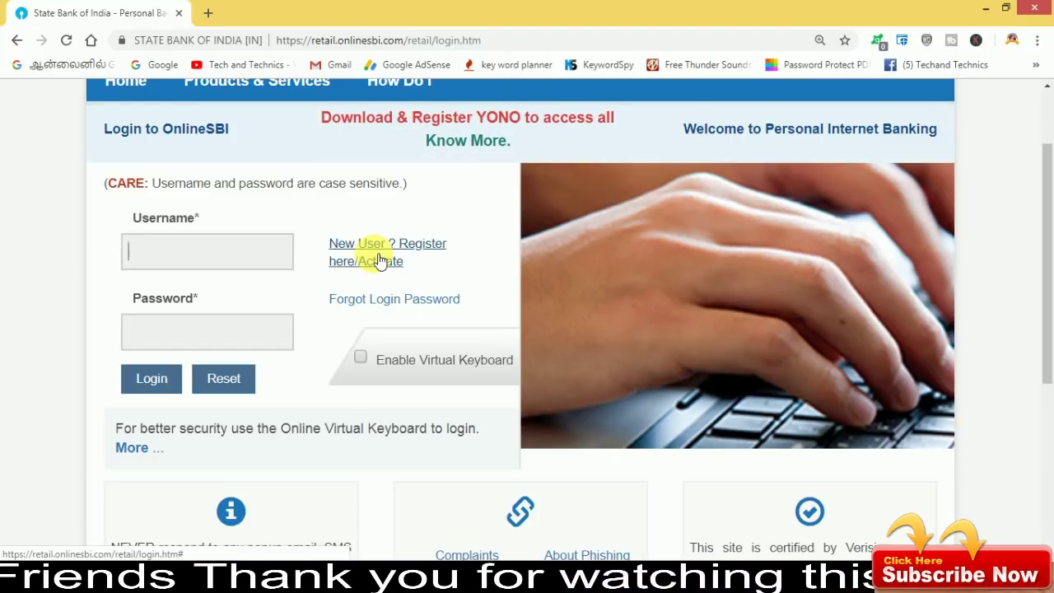
Start New User registration, accept the kit notice, maximise the popup and proceed to the New User form.
click(380, 260)
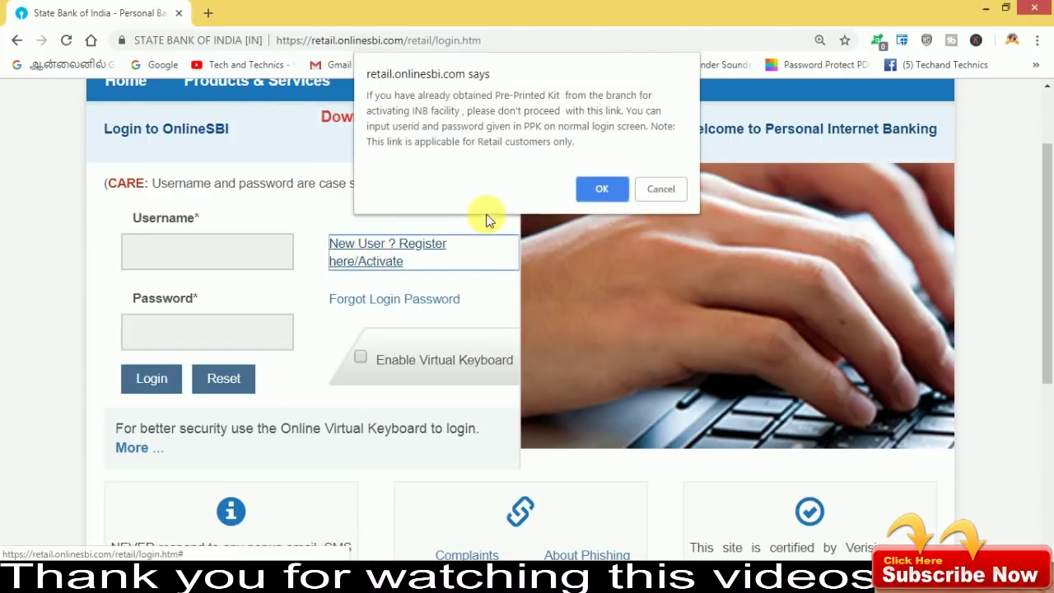
click(602, 193)
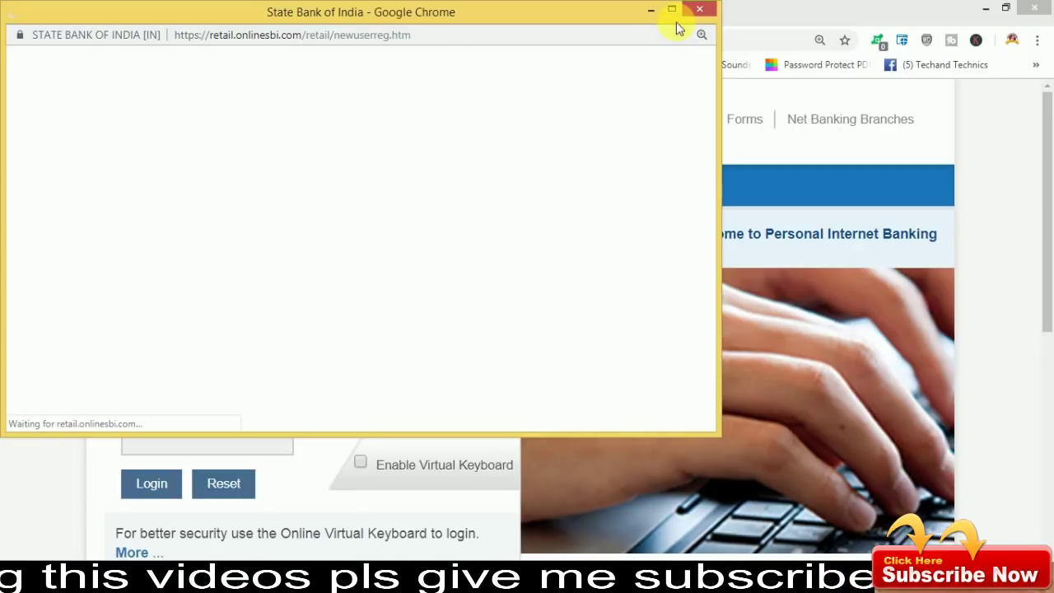
click(672, 11)
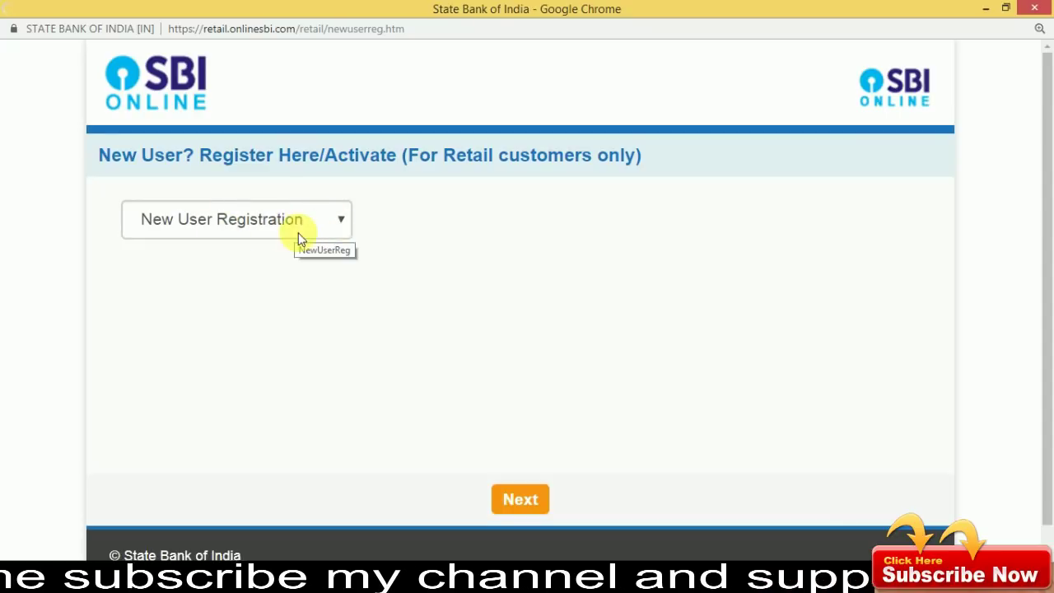
click(520, 499)
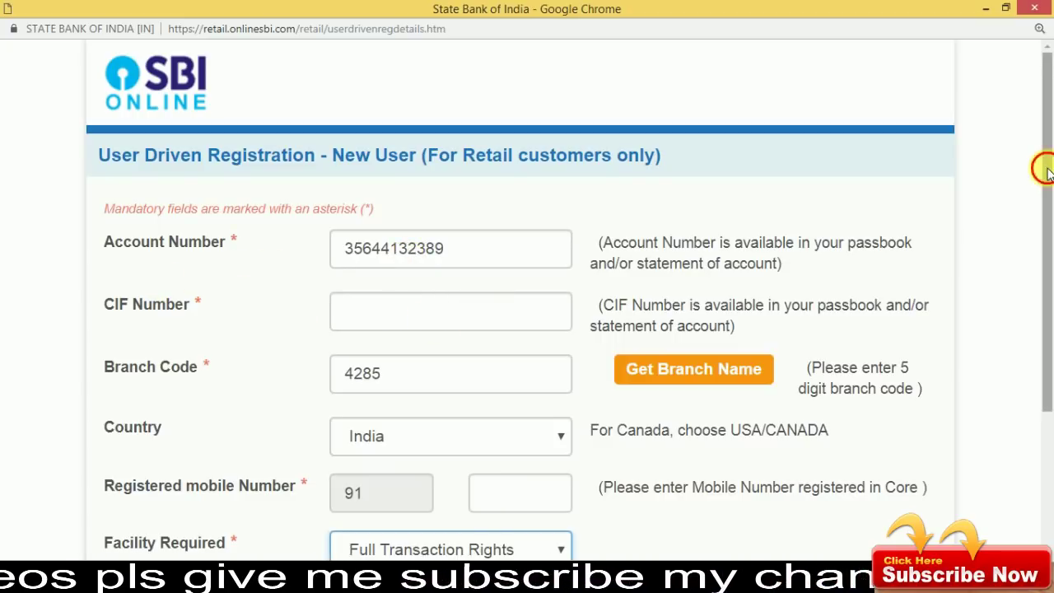
Set Facility Required to Full Transaction Rights and enter the verification image text.
scroll(1047, 222, down, 2)
scroll(1047, 222, down, 2)
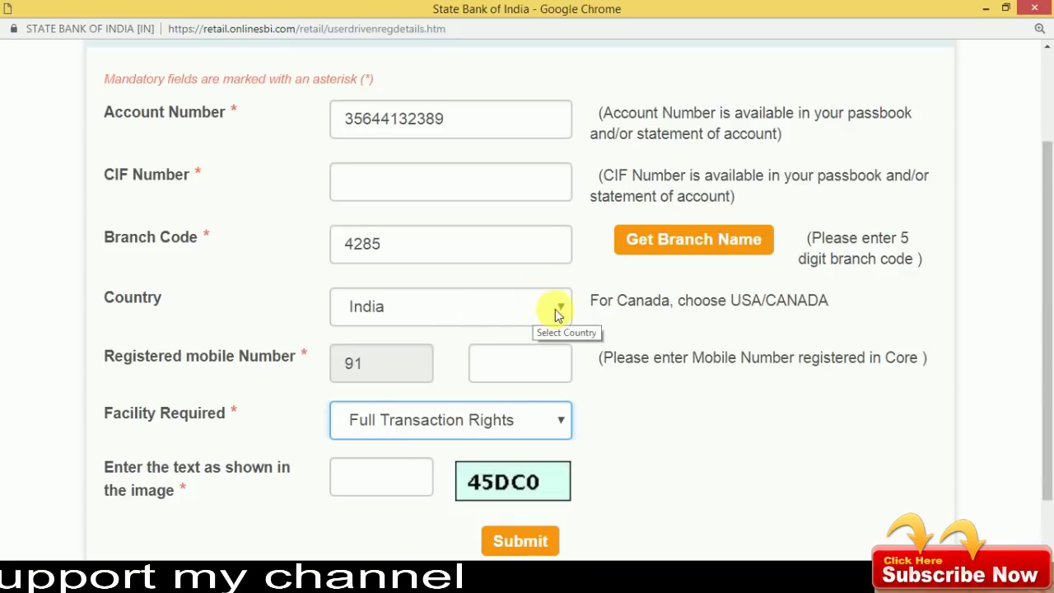
drag(1042, 217, 1045, 303)
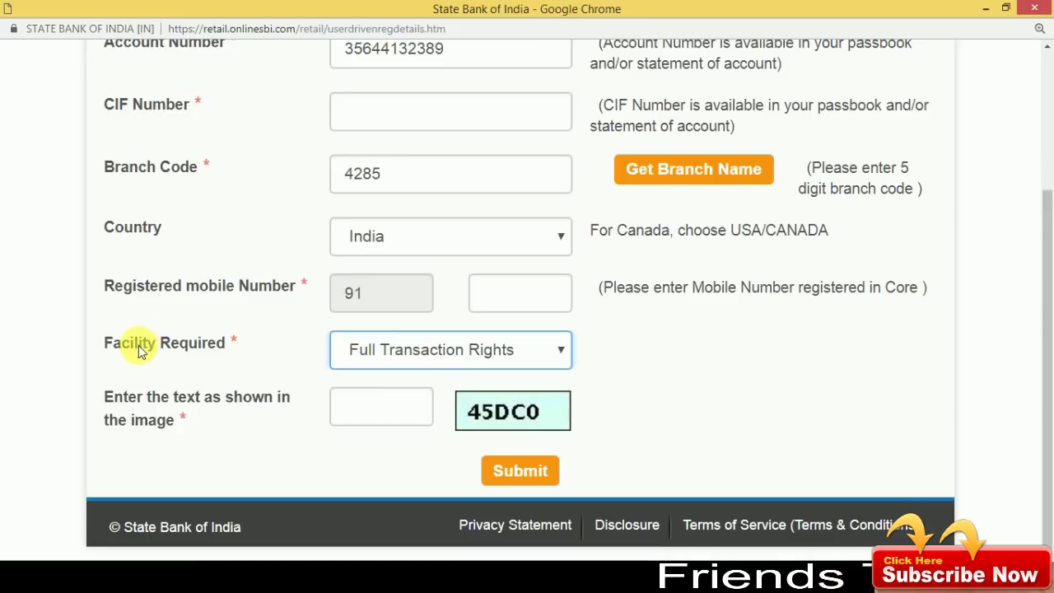
click(556, 348)
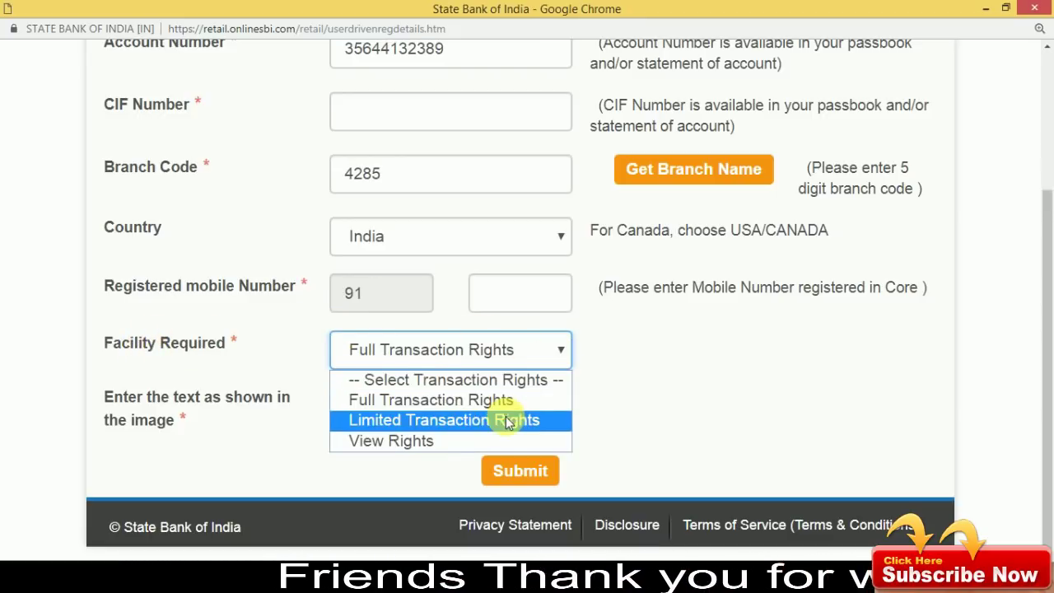
click(457, 407)
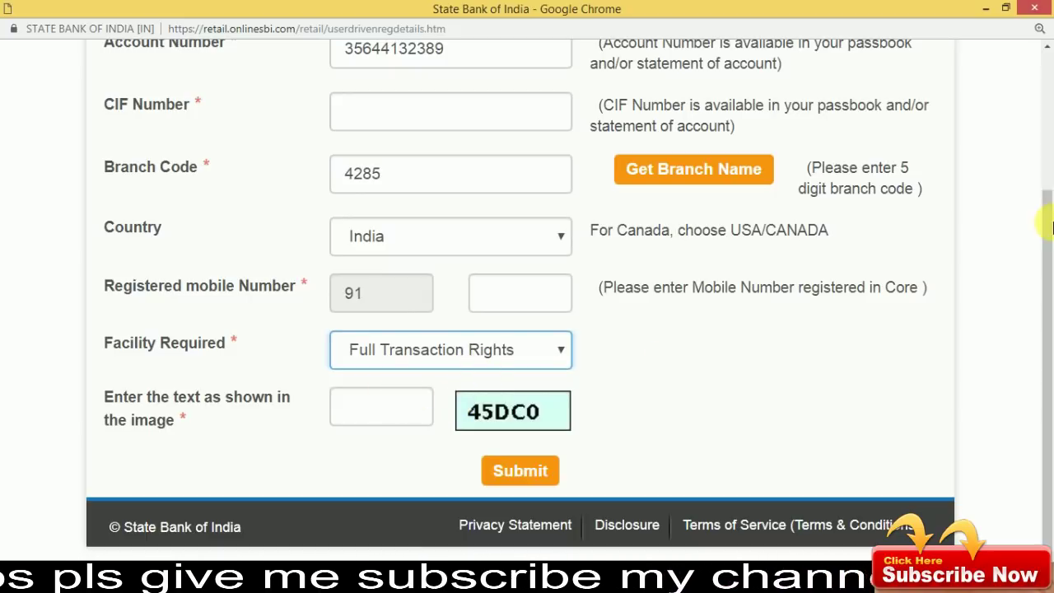
drag(1048, 238, 1045, 207)
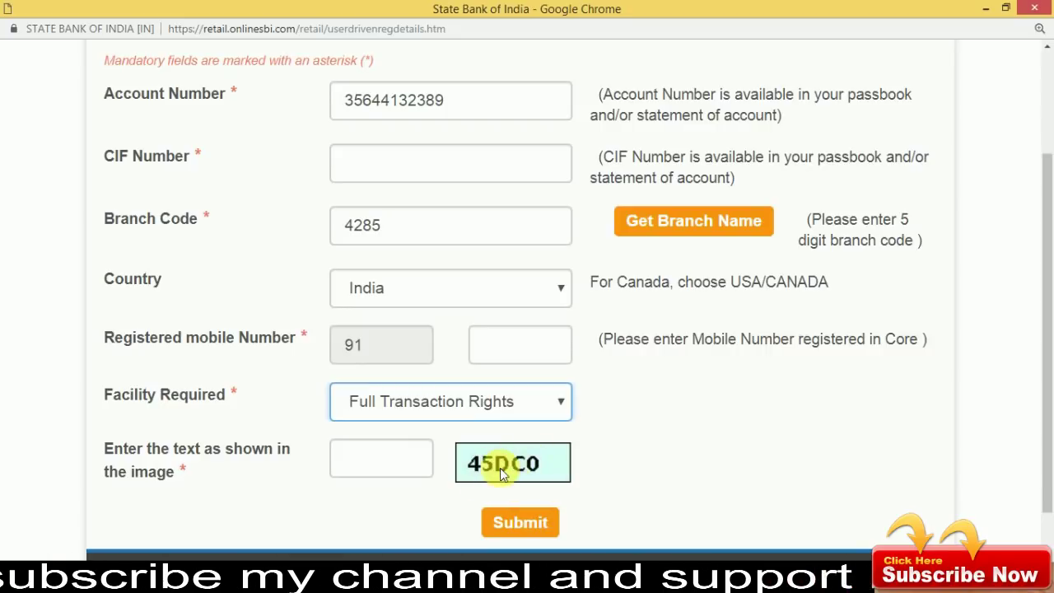
click(390, 463)
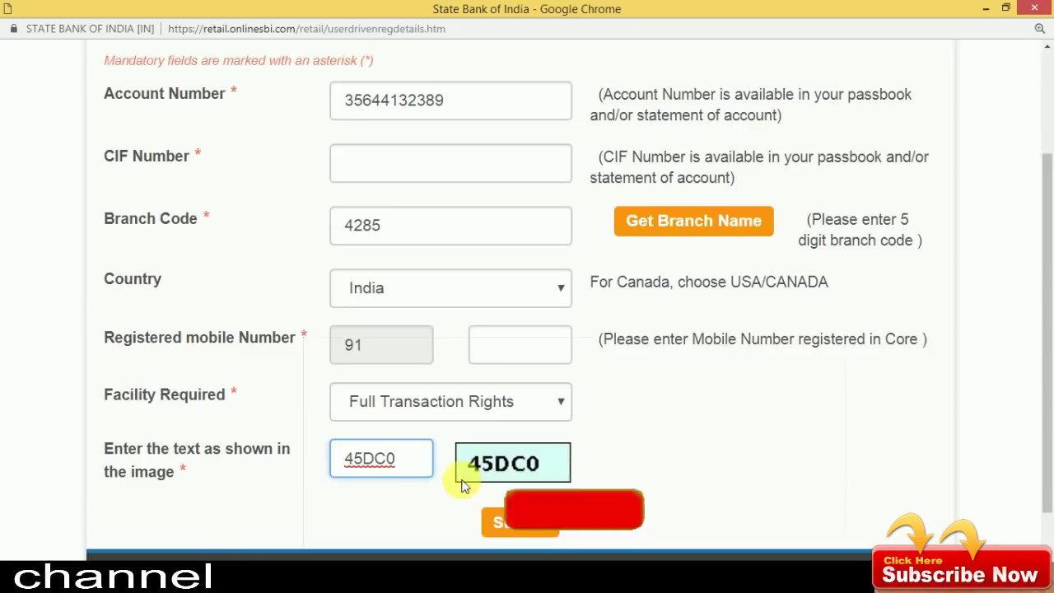
scroll(1046, 231, down, 1)
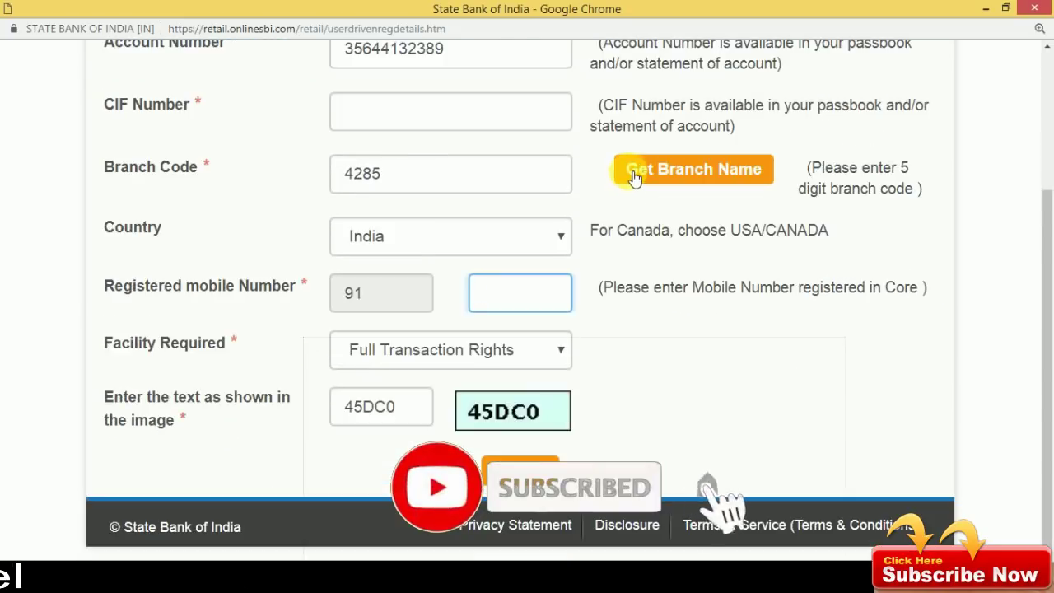
Look up the branch by name, selecting CHENNAI and TIDEL PARK, and submit to fill in code 04285.
click(728, 176)
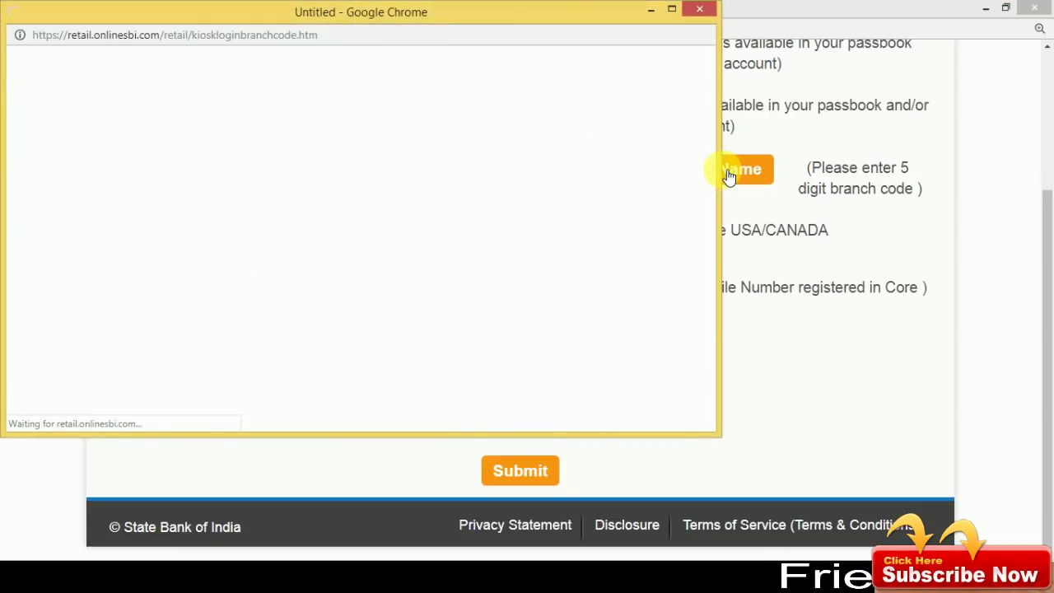
click(646, 237)
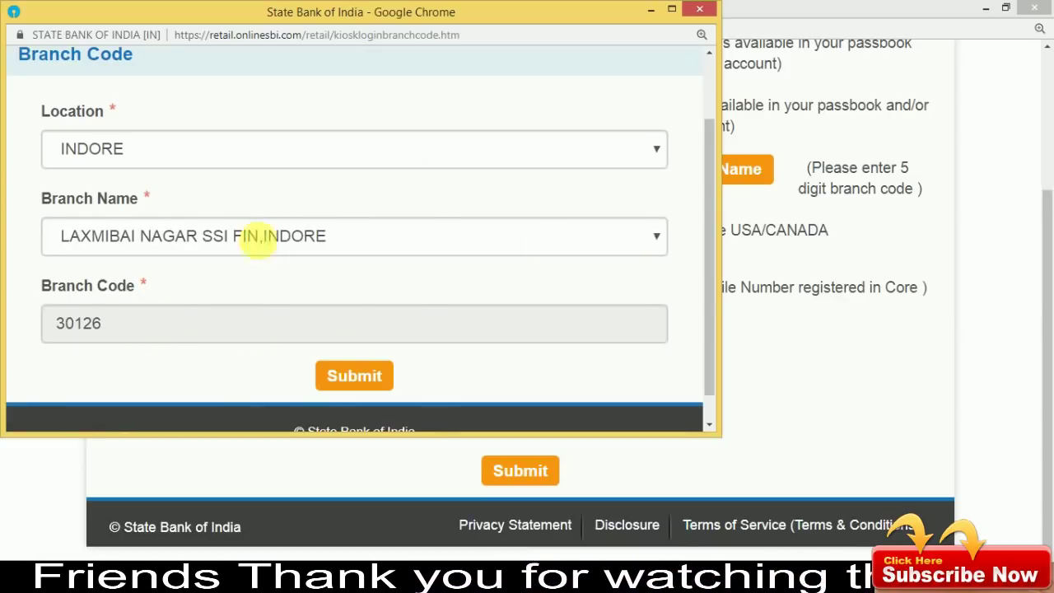
click(520, 152)
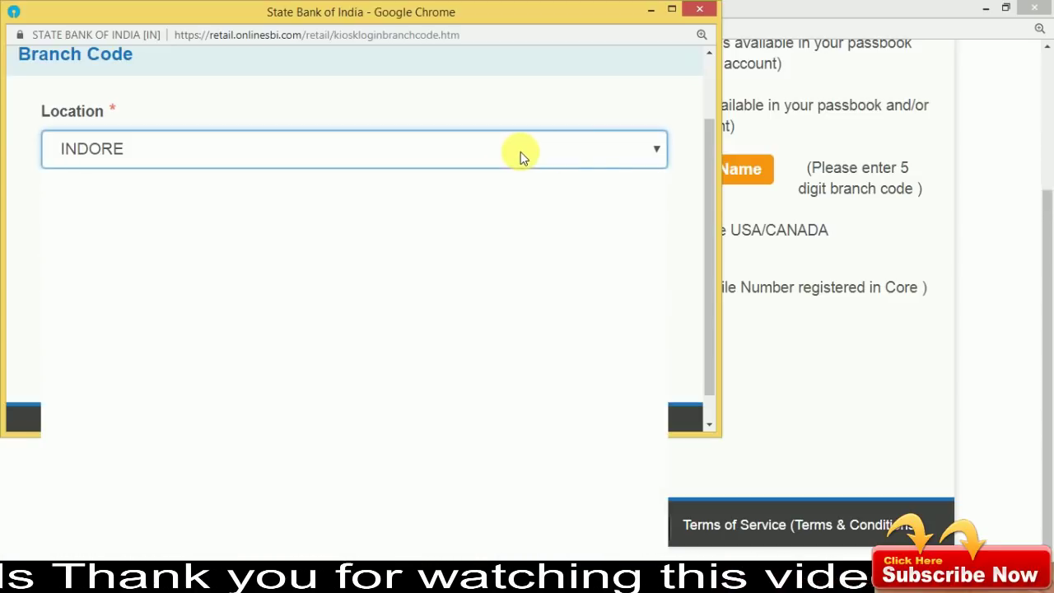
click(591, 152)
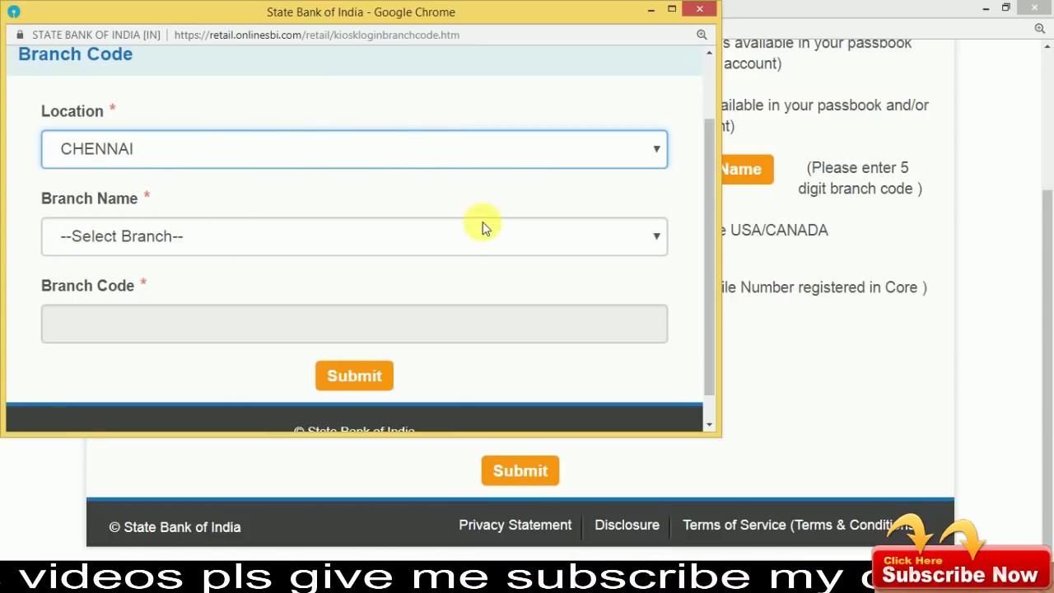
click(583, 237)
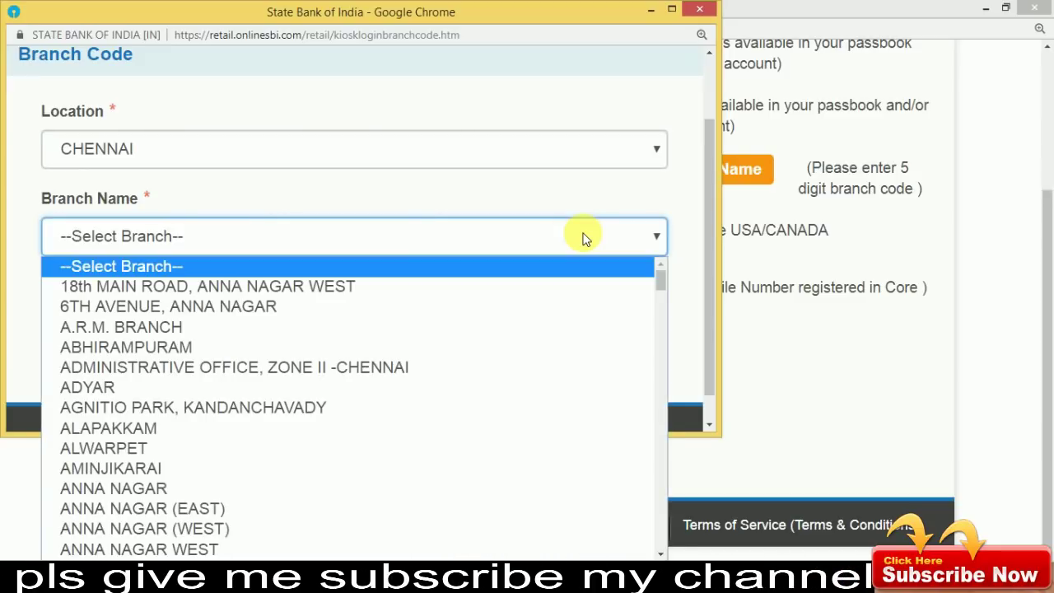
drag(662, 275, 661, 510)
click(376, 447)
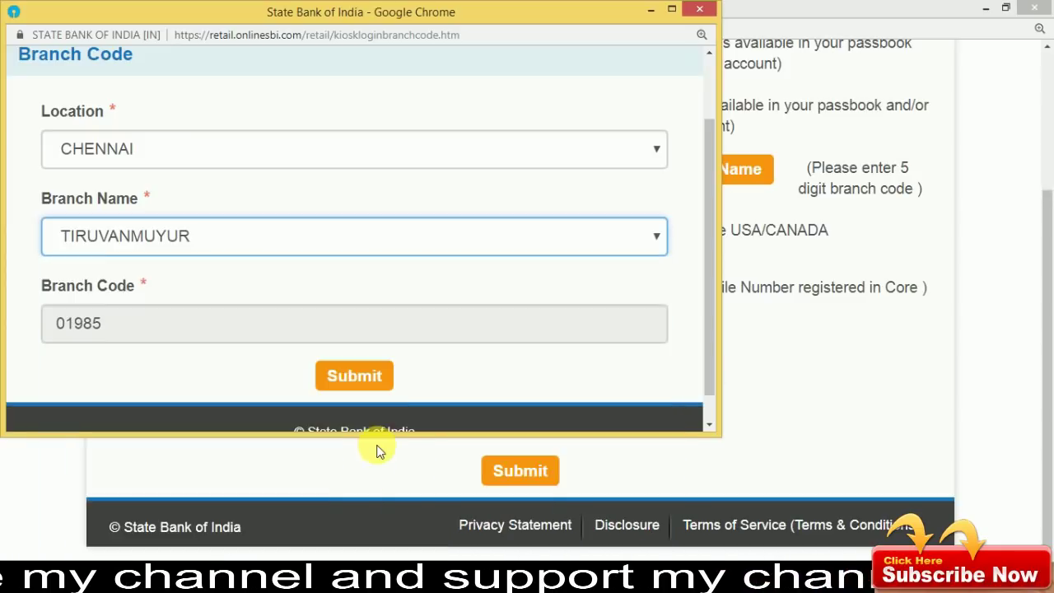
key(Up)
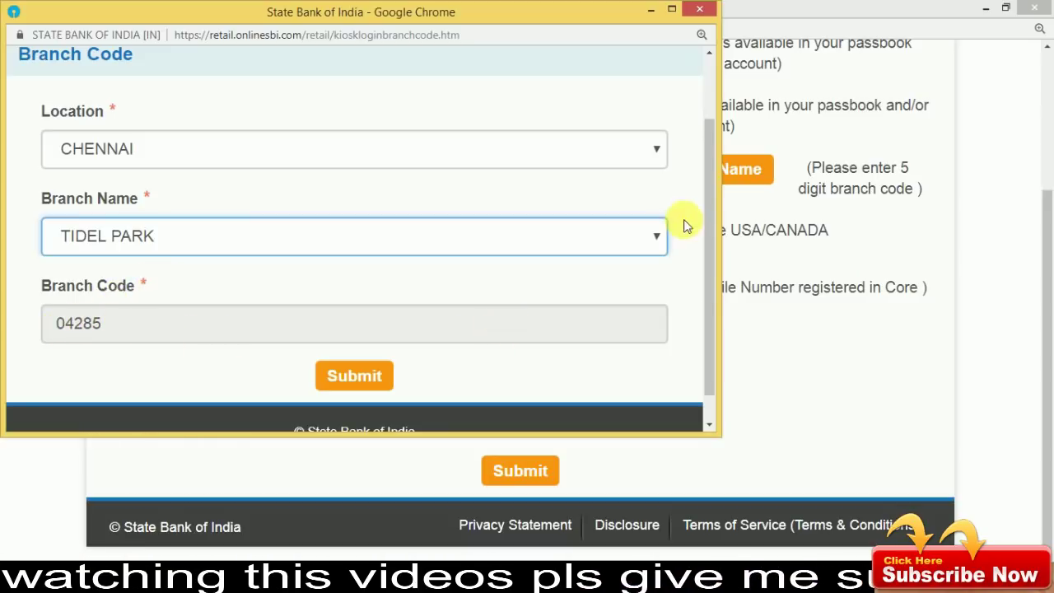
drag(714, 183, 712, 215)
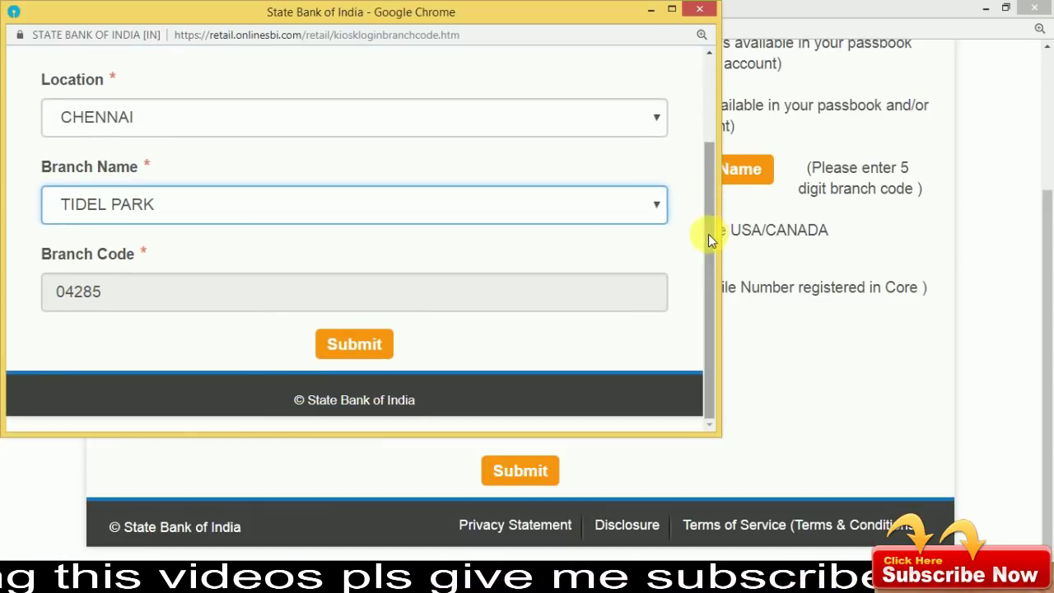
click(368, 345)
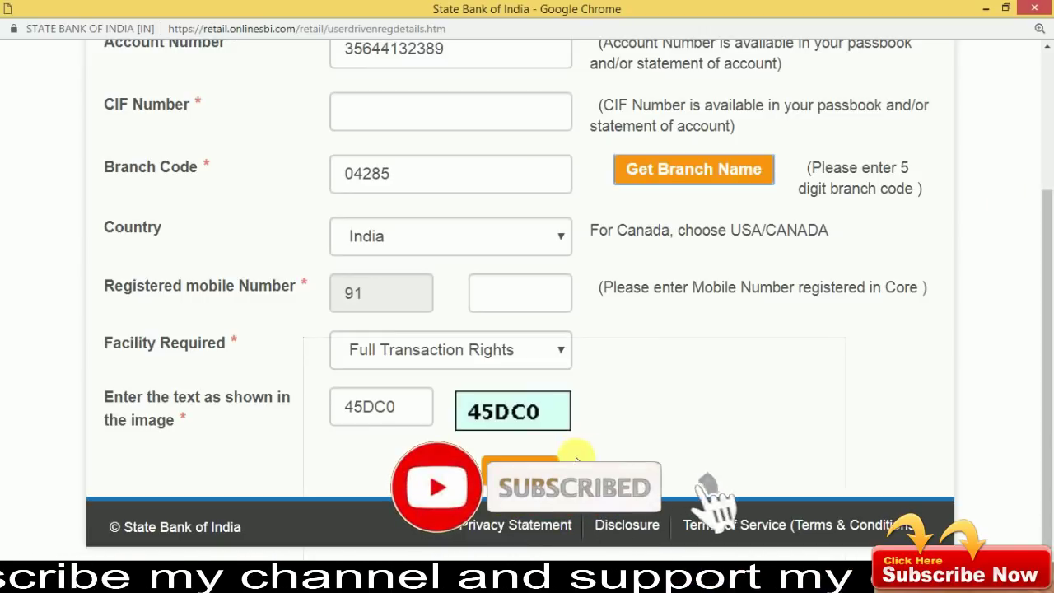
Submit the registration details and choose online registration with 'I have my ATM Card'.
click(510, 458)
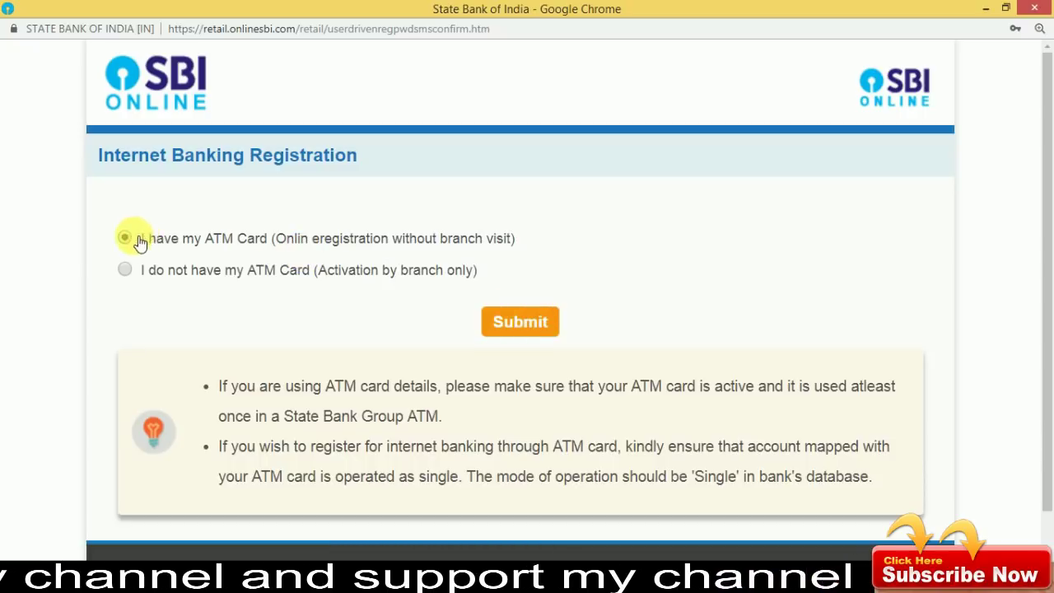
click(535, 323)
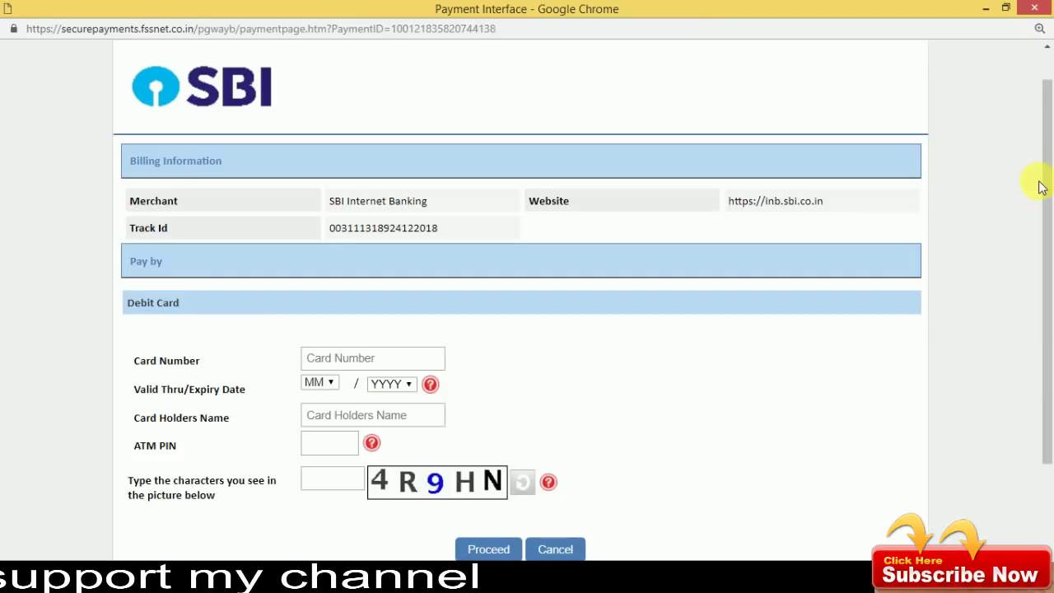
Enter the debit card number and set the card expiry to 03/2030.
drag(1041, 185, 1039, 278)
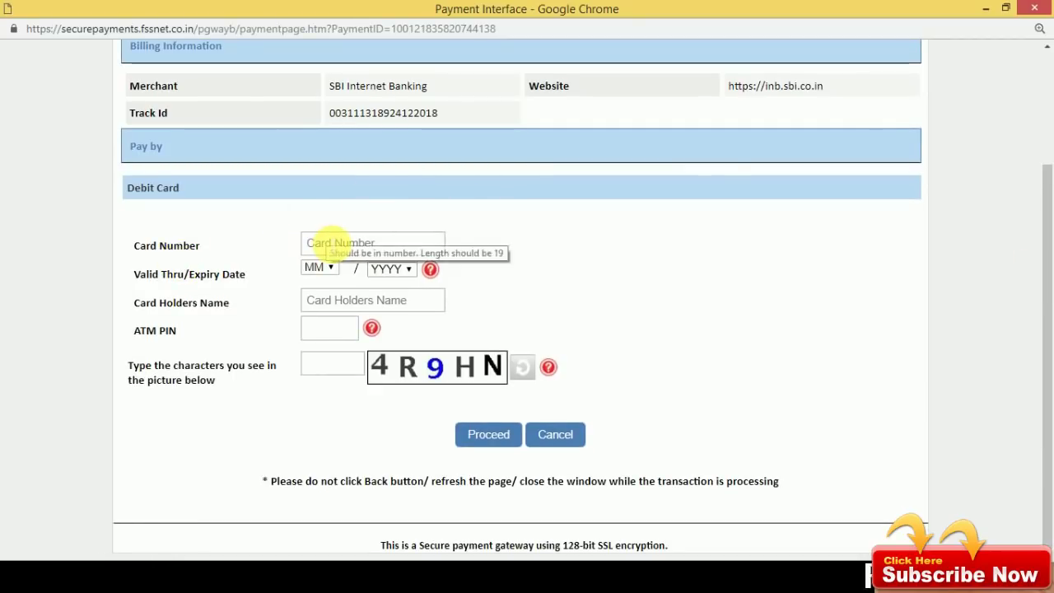
click(313, 243)
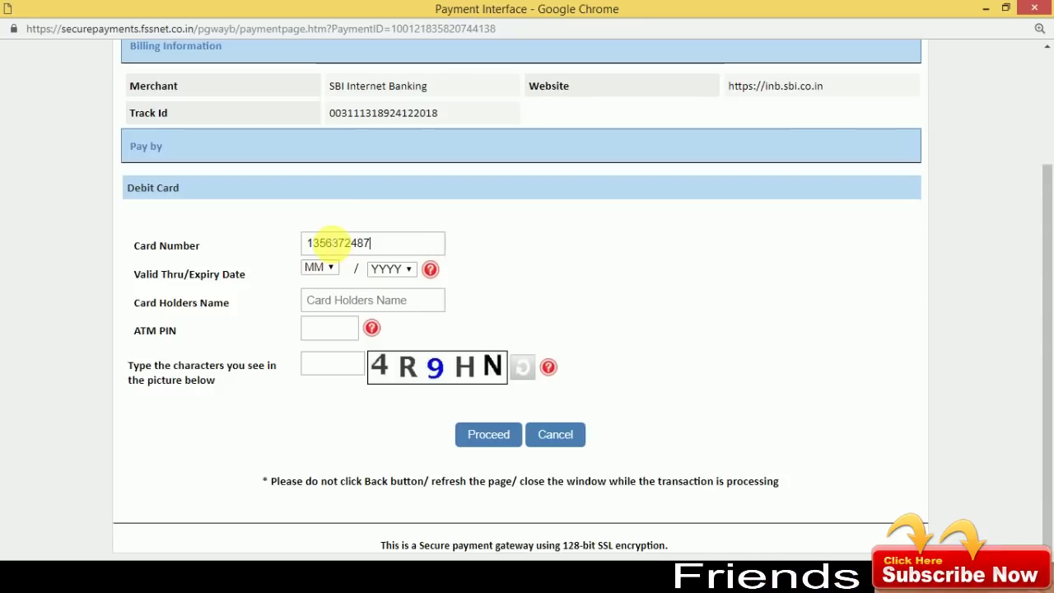
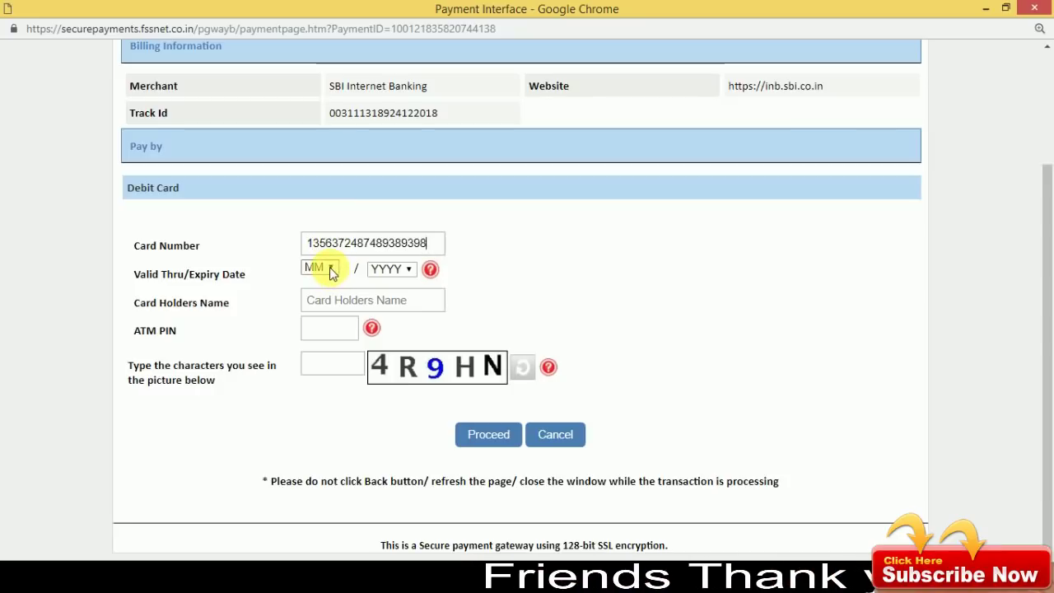
click(329, 267)
click(317, 325)
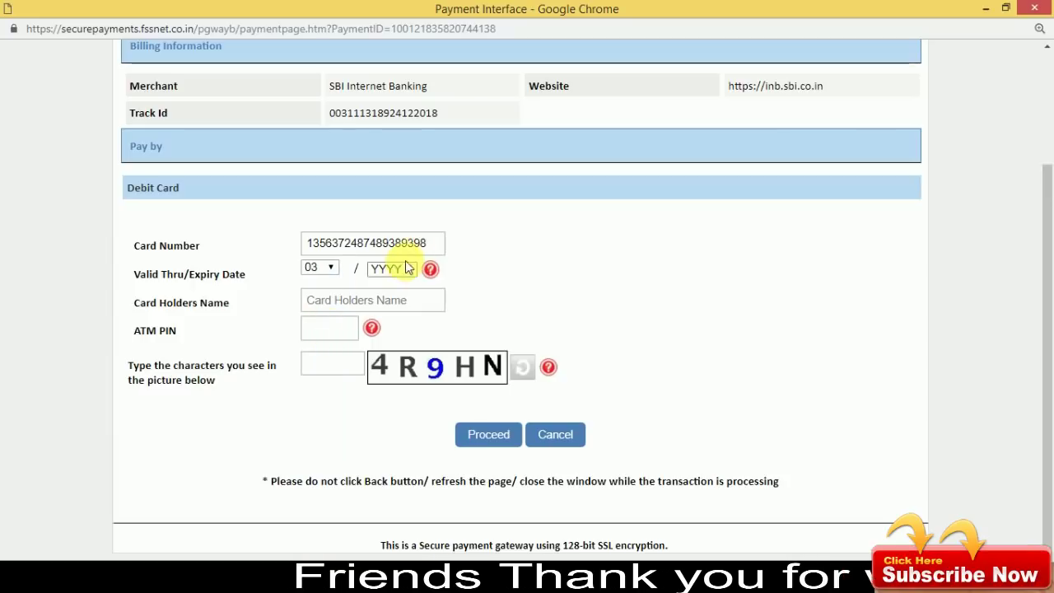
click(411, 275)
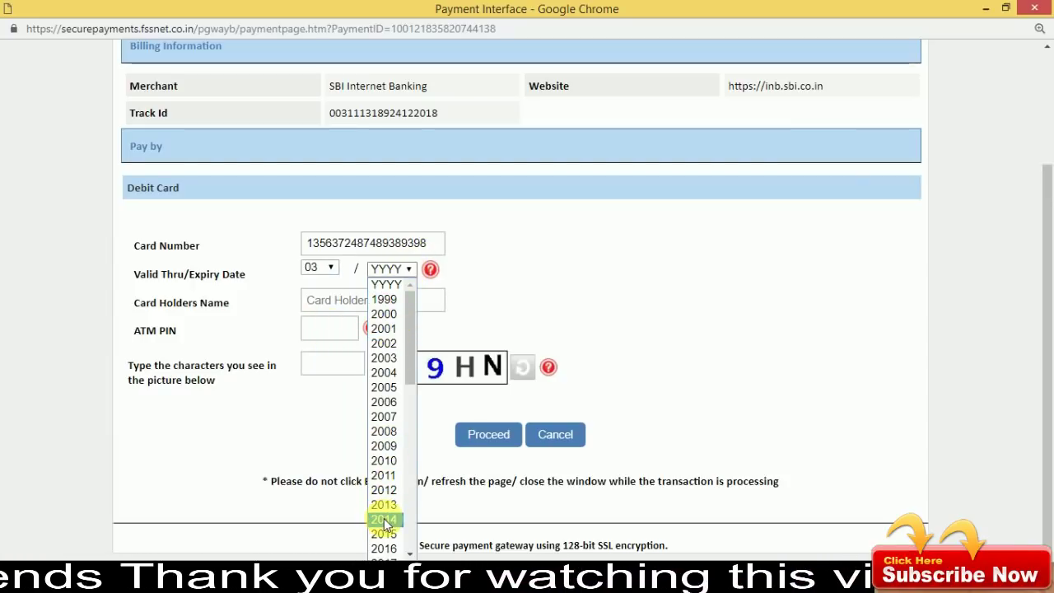
drag(408, 340, 409, 445)
click(388, 439)
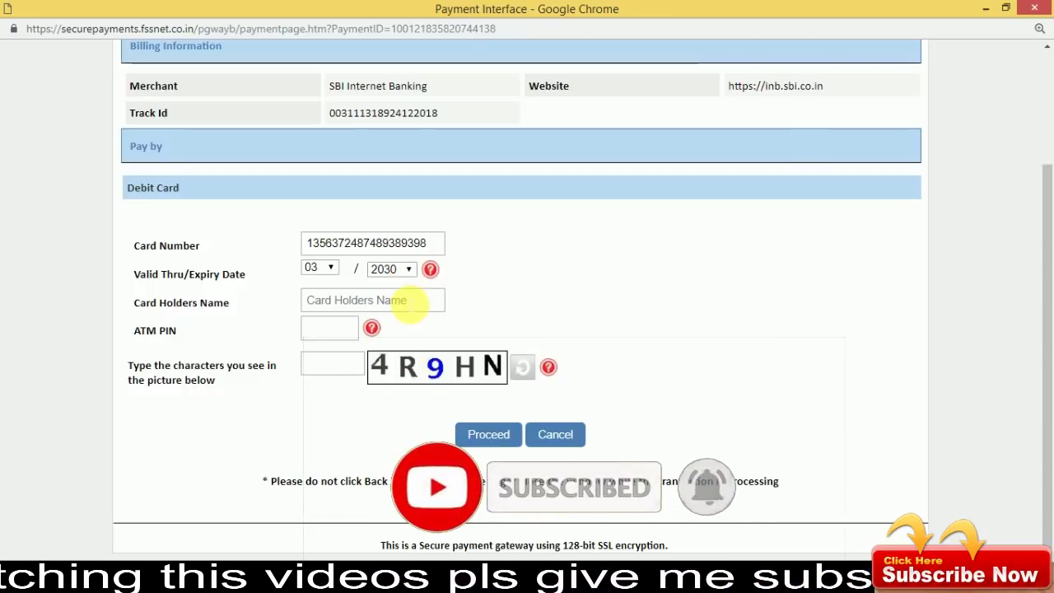
Fill in the cardholder's name and the ATM PIN.
click(409, 303)
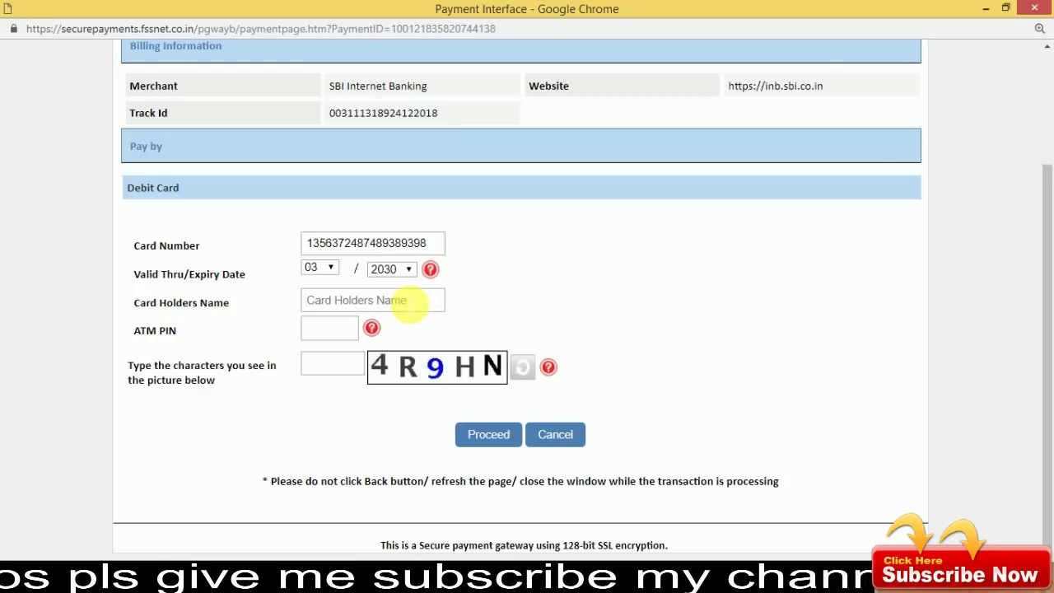
text(MANIKANDAN)
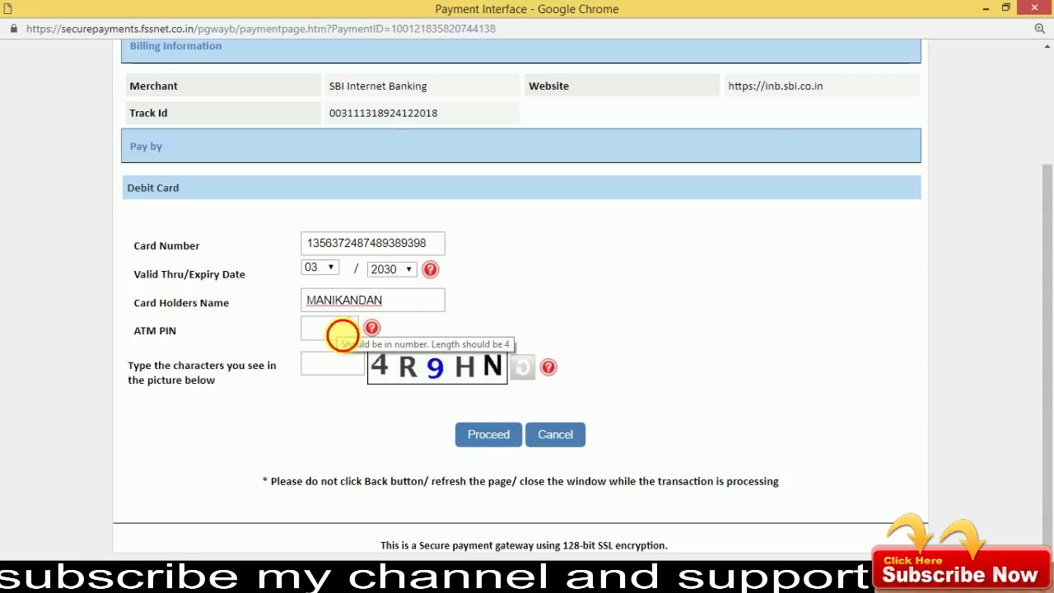
click(339, 331)
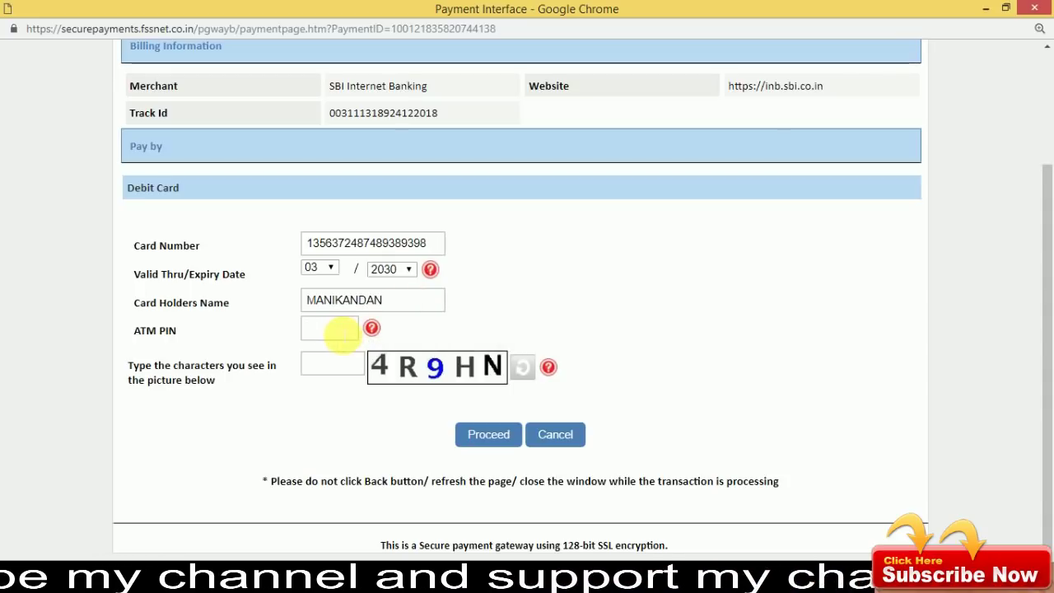
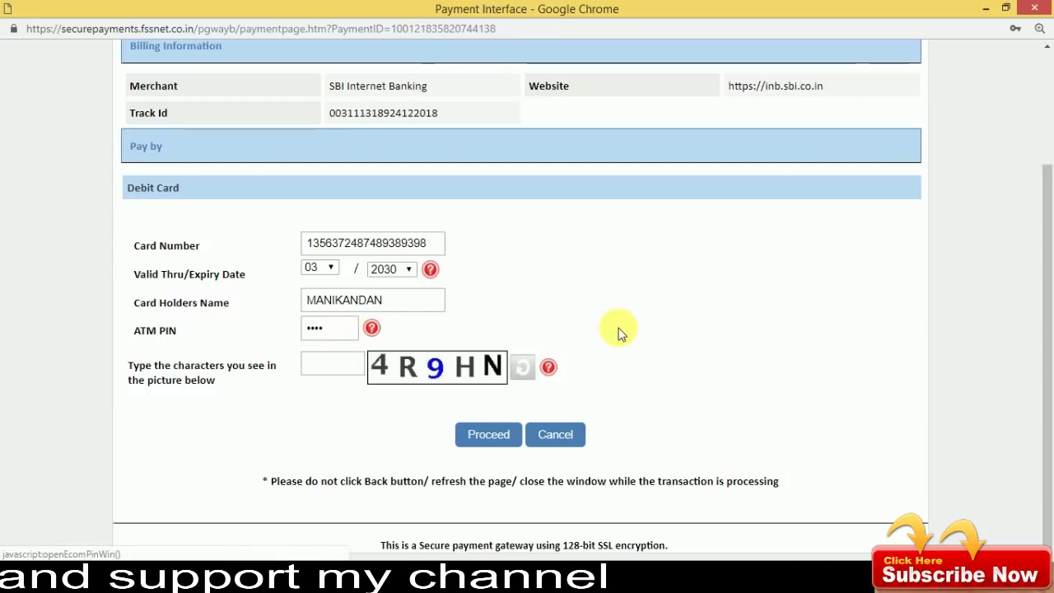
scroll(1049, 238, up, 1)
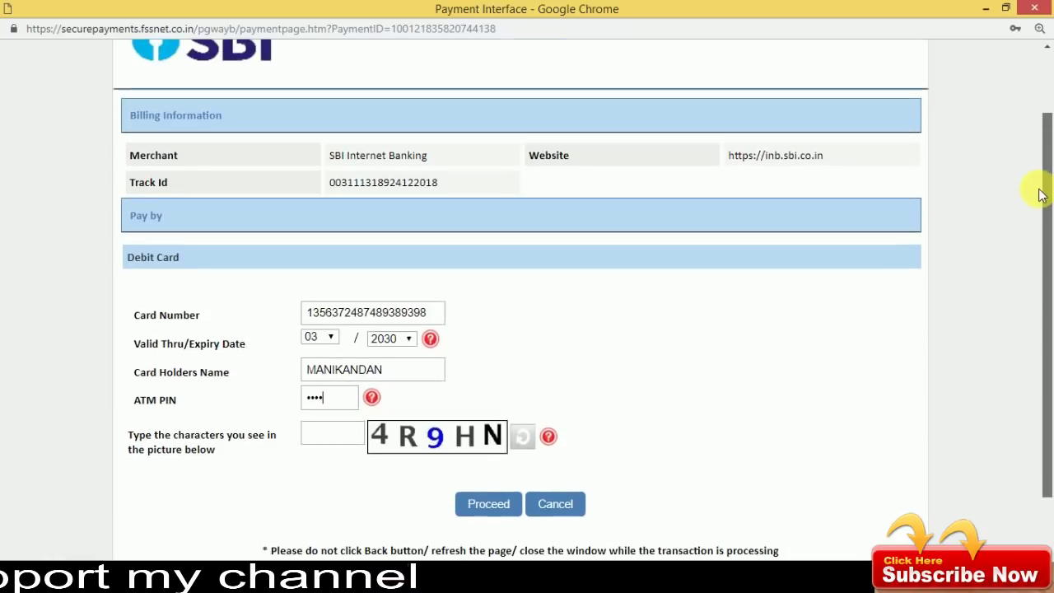